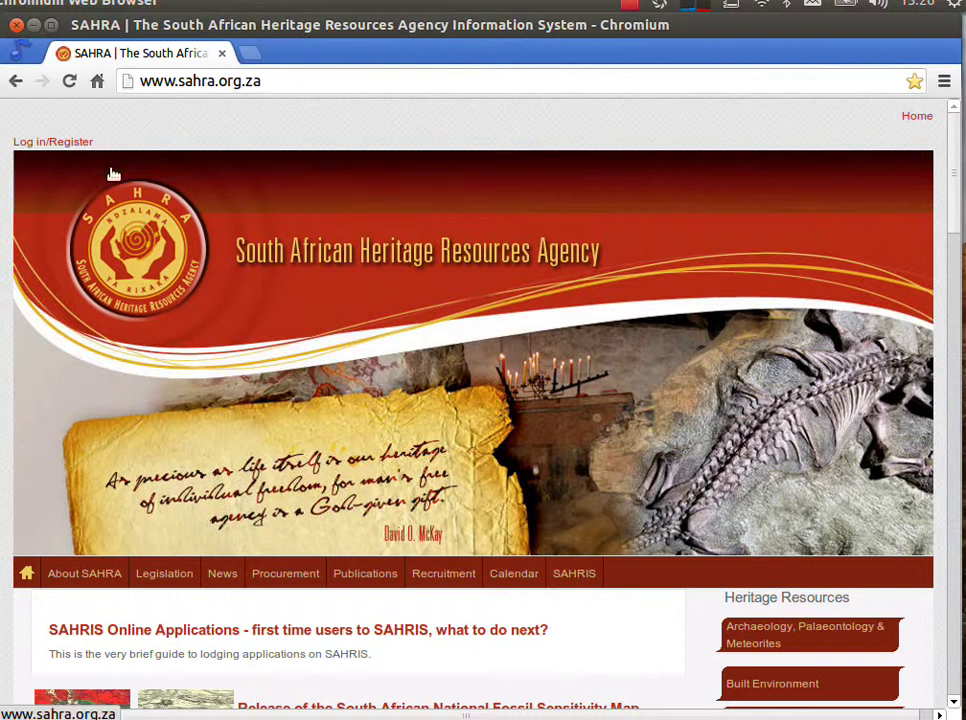
Step: Open the SAHRIS Create new account registration page in a separate browser tab and switch to it
left_click(47, 143)
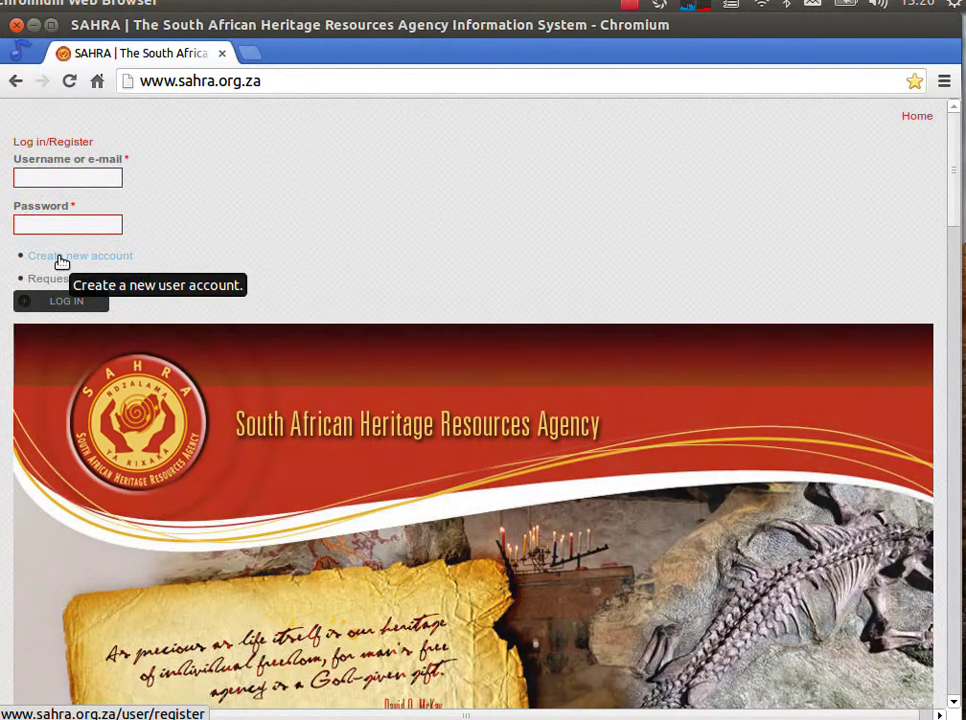
right_click(60, 262)
left_click(95, 272)
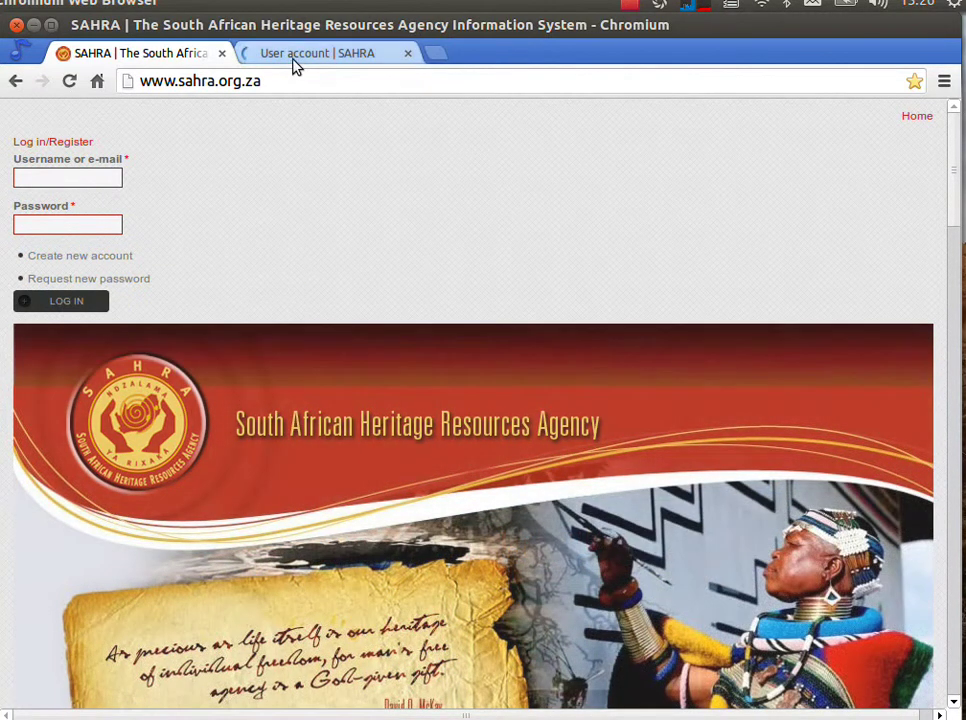
left_click(292, 56)
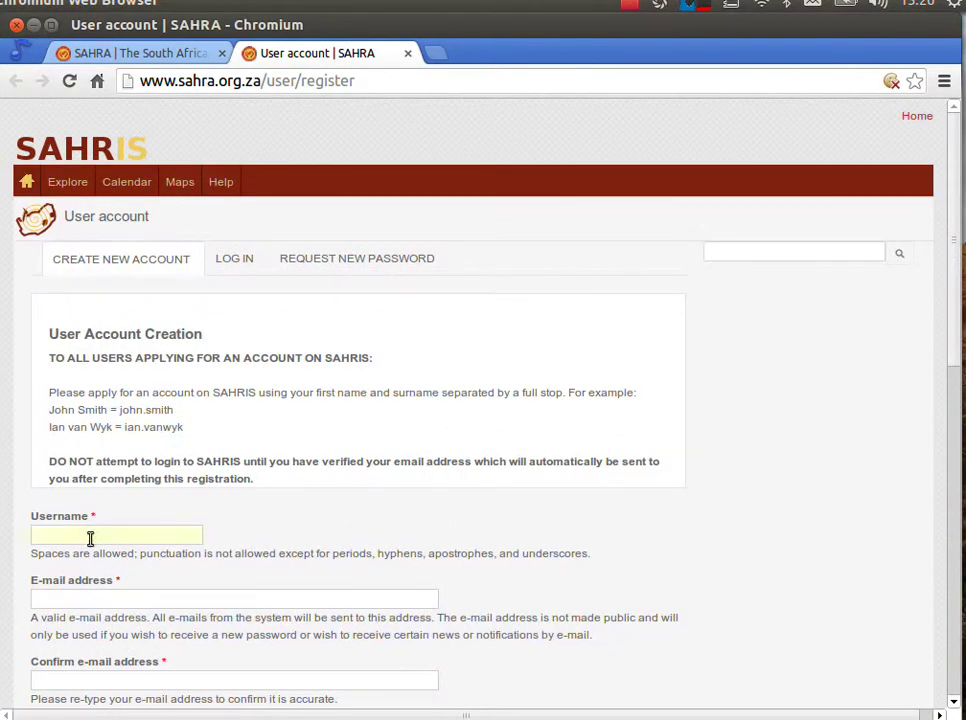
Step: Enter a username and e-mail address, then paste the same address into Confirm e-mail
left_click(90, 539)
type("john.smith")
scroll(94, 537, "down", 3)
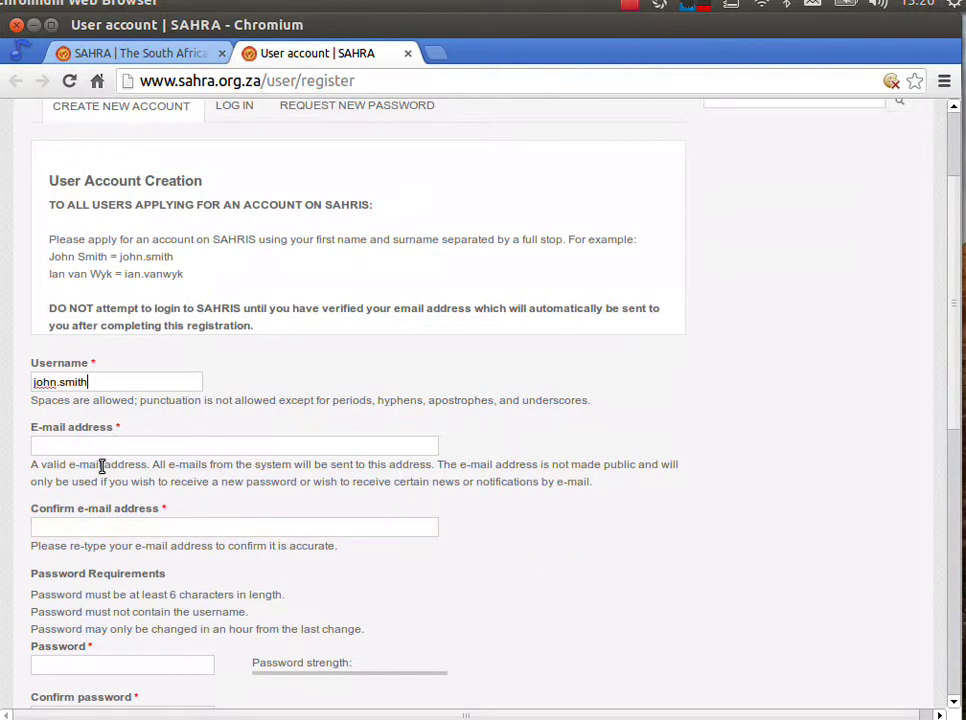
left_click(103, 446)
type("john.s")
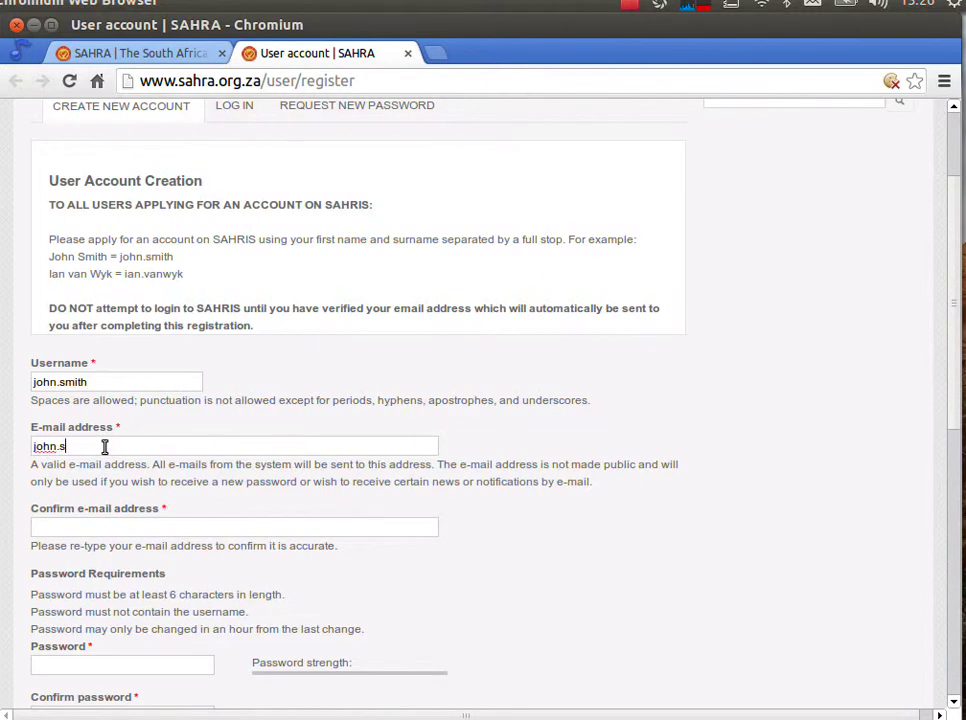
type("mith@test.com")
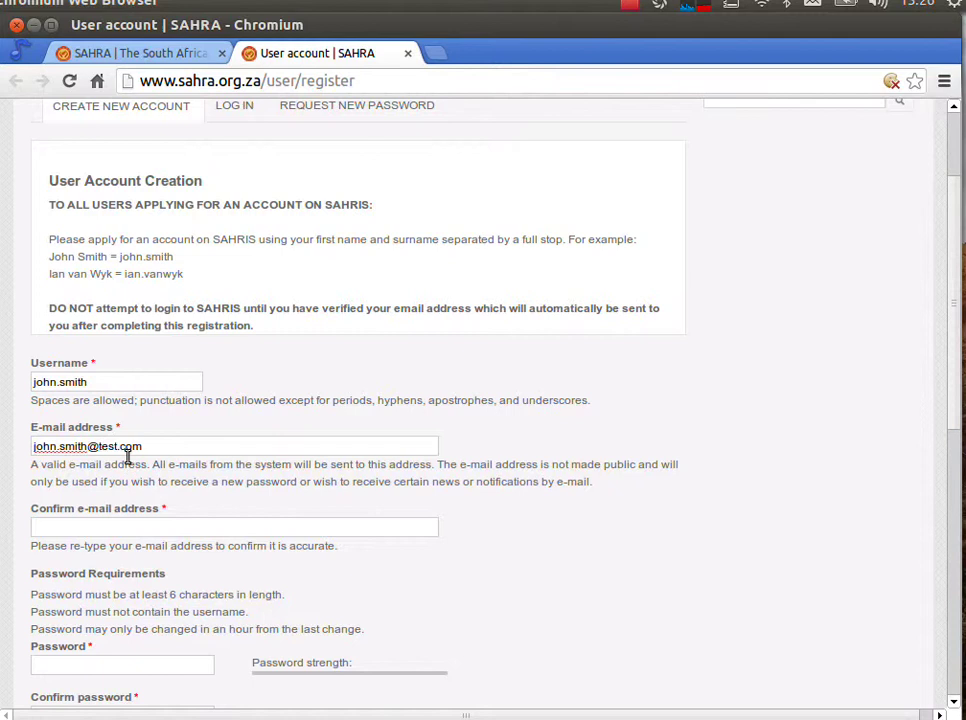
left_click_drag(147, 451, 22, 449)
key("ctrl+c")
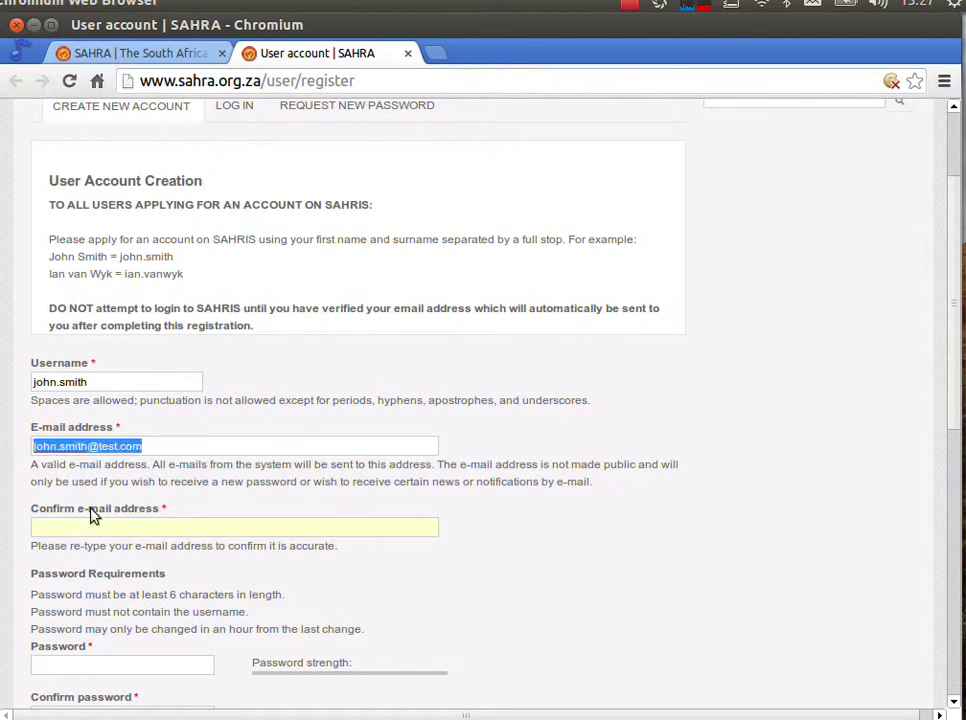
left_click(85, 528)
key("ctrl+v")
Step: Enter the account password and confirm it in the Confirm password field
scroll(60, 540, "down", 4)
left_click(123, 467)
type("123")
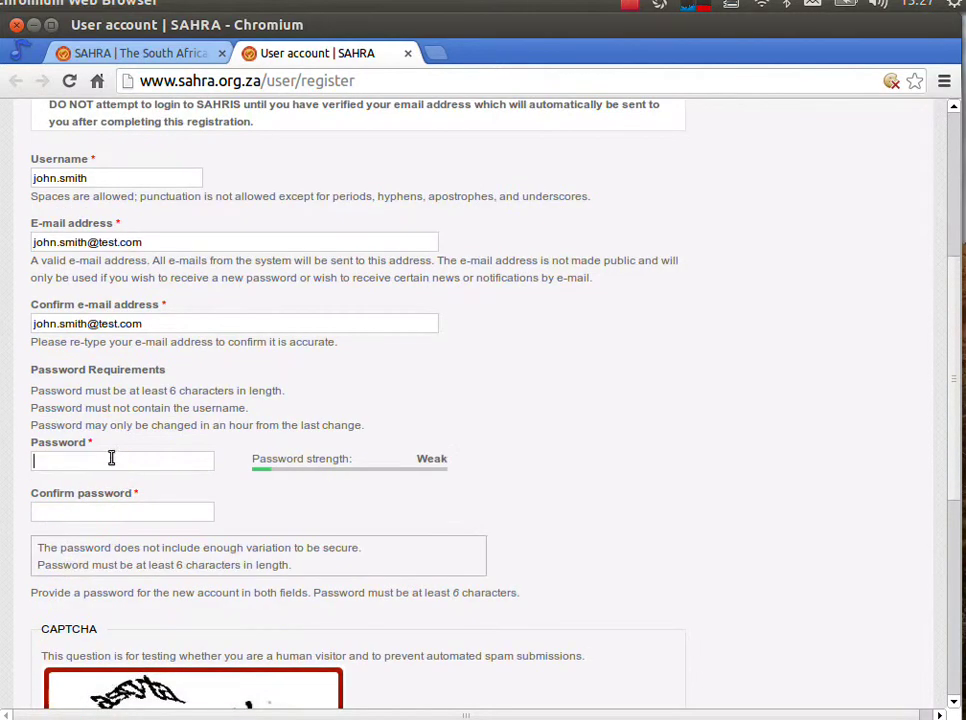
type("4567")
left_click(107, 510)
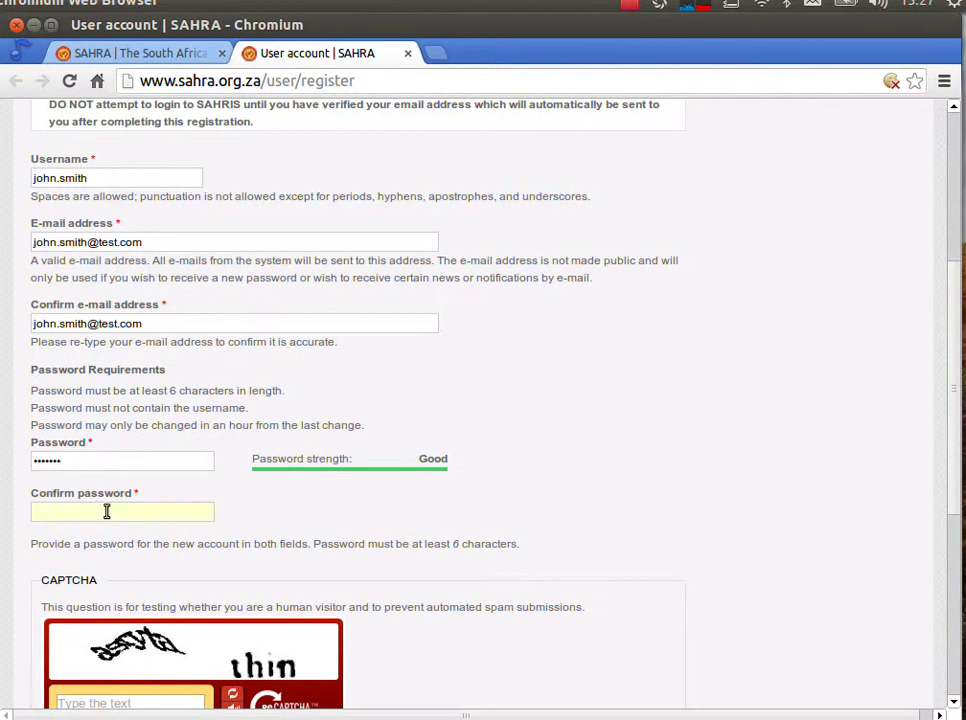
type("1234567")
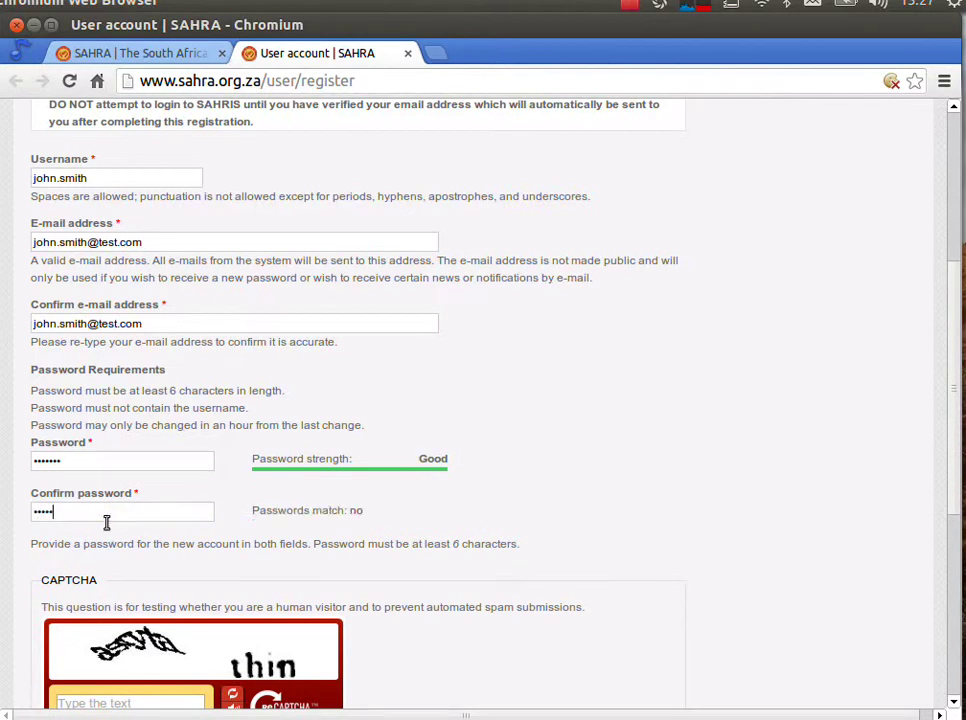
scroll(72, 518, "down", 2)
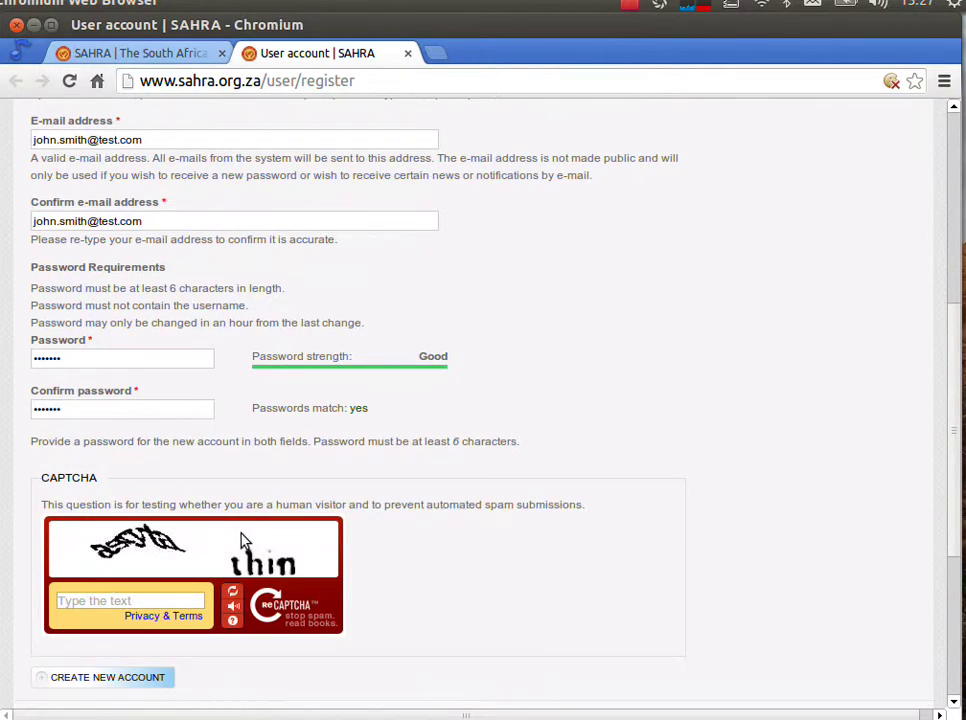
Step: Refresh the CAPTCHA until readable, type its answer, submit the registration, and return to the top
left_click(233, 598)
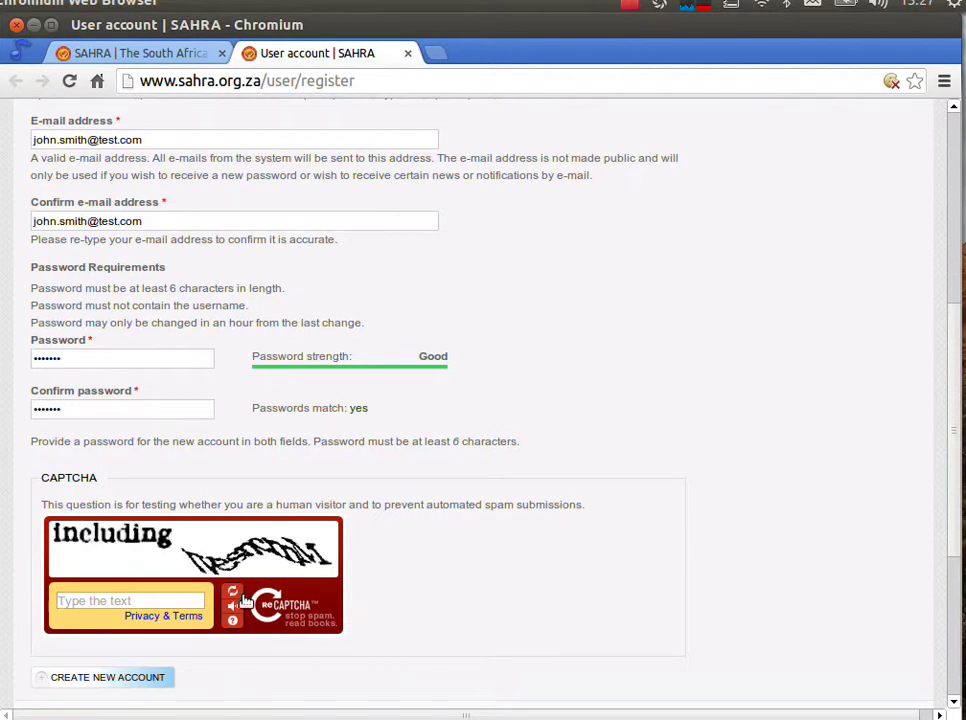
left_click(233, 598)
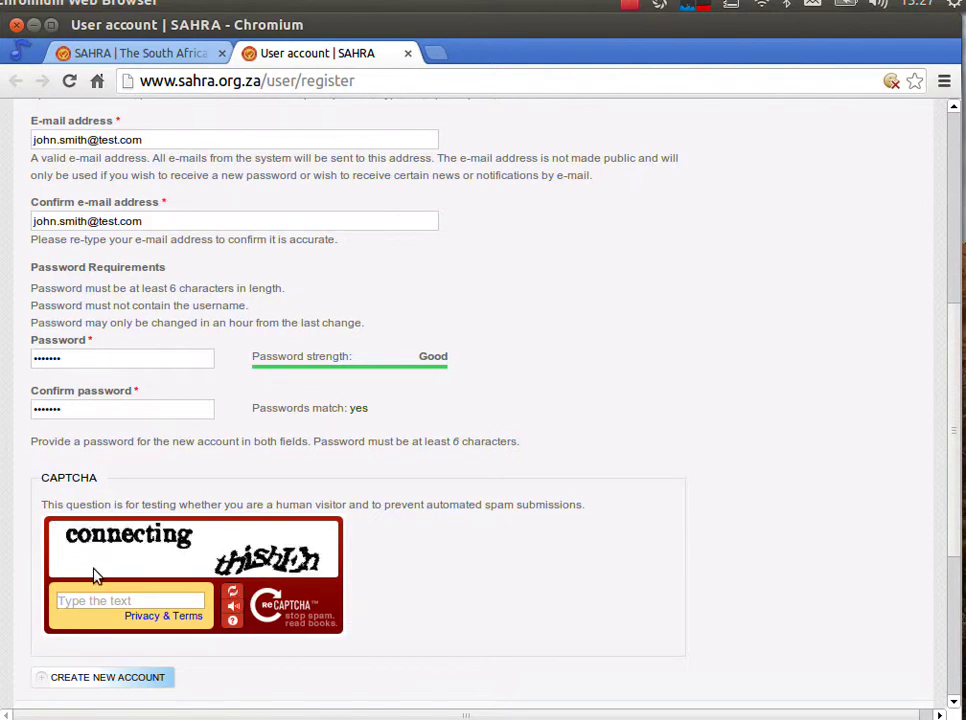
left_click(77, 601)
type("connecting thishEn")
scroll(377, 601, "down", 2)
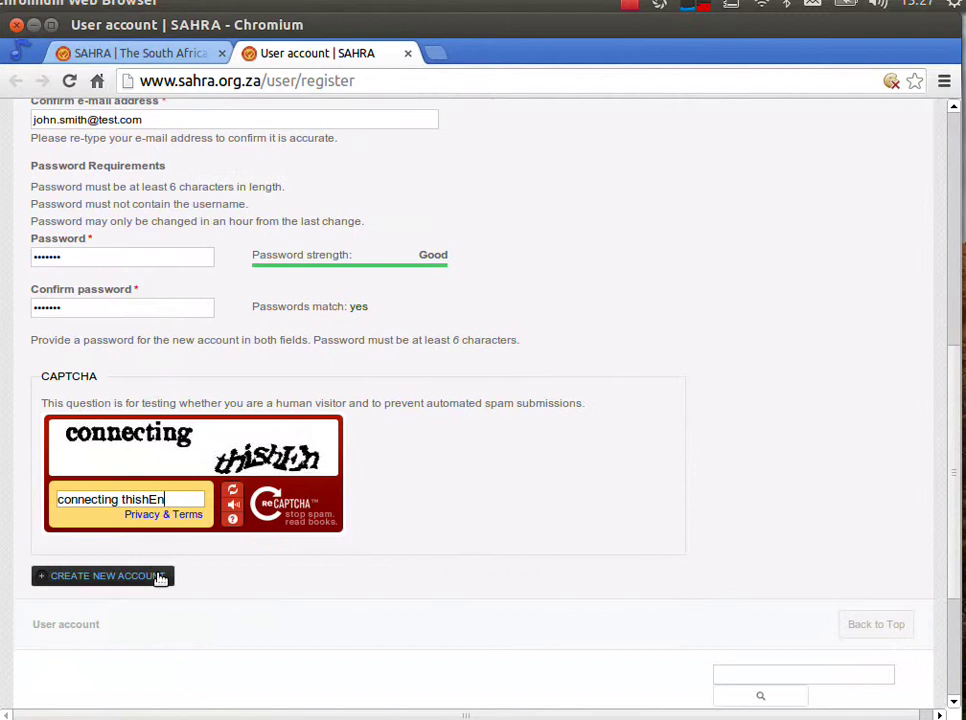
left_click(100, 579)
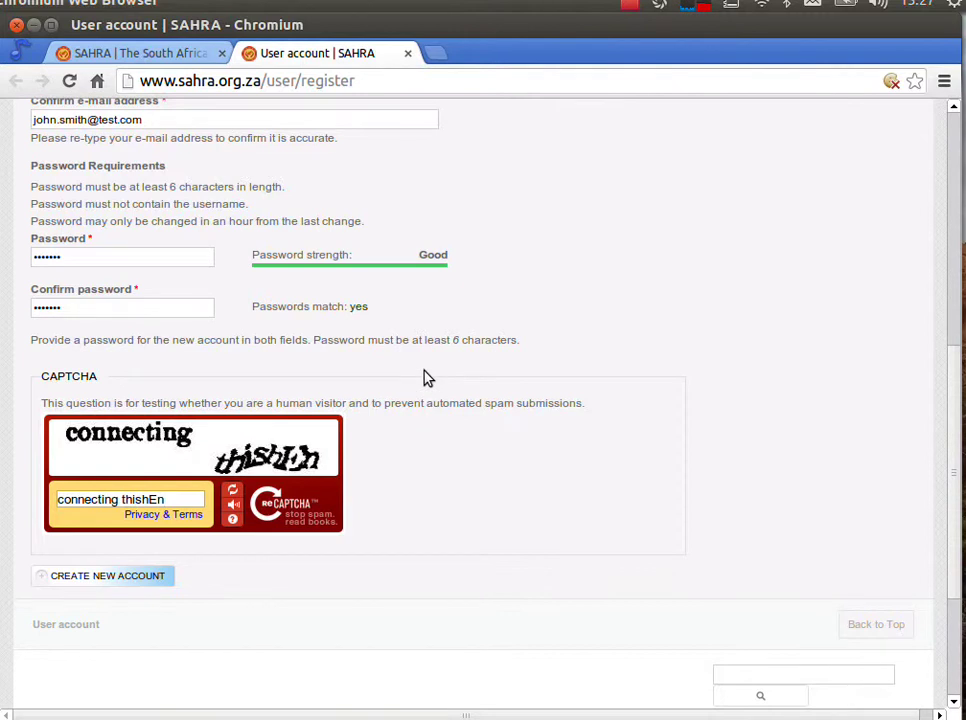
scroll(425, 380, "up", 3)
scroll(446, 405, "down", 5)
scroll(448, 509, "up", 6)
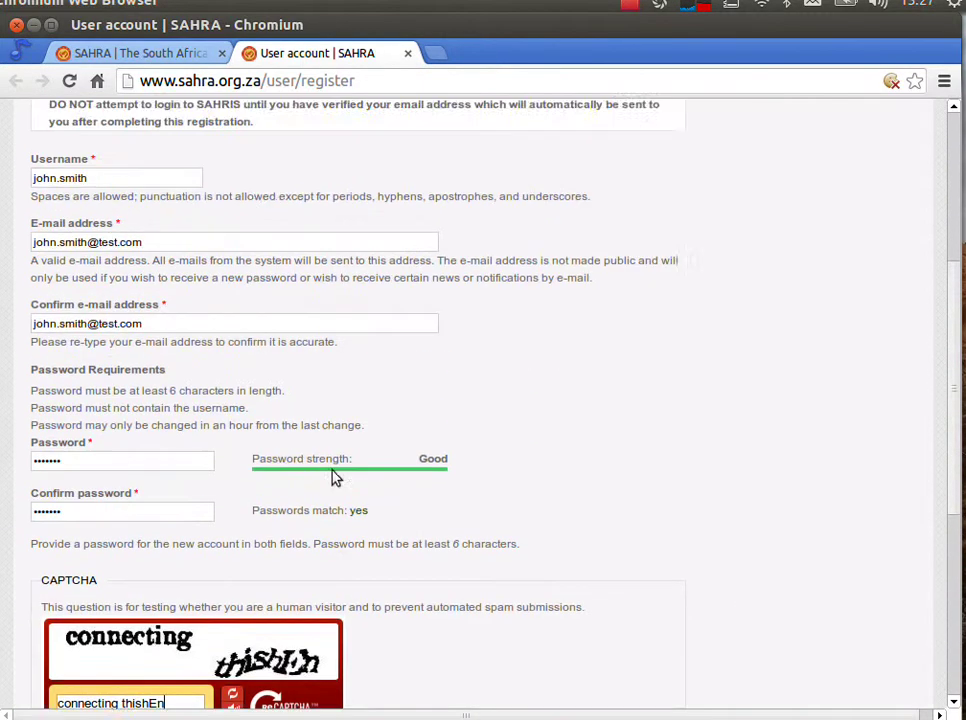
scroll(335, 478, "up", 3)
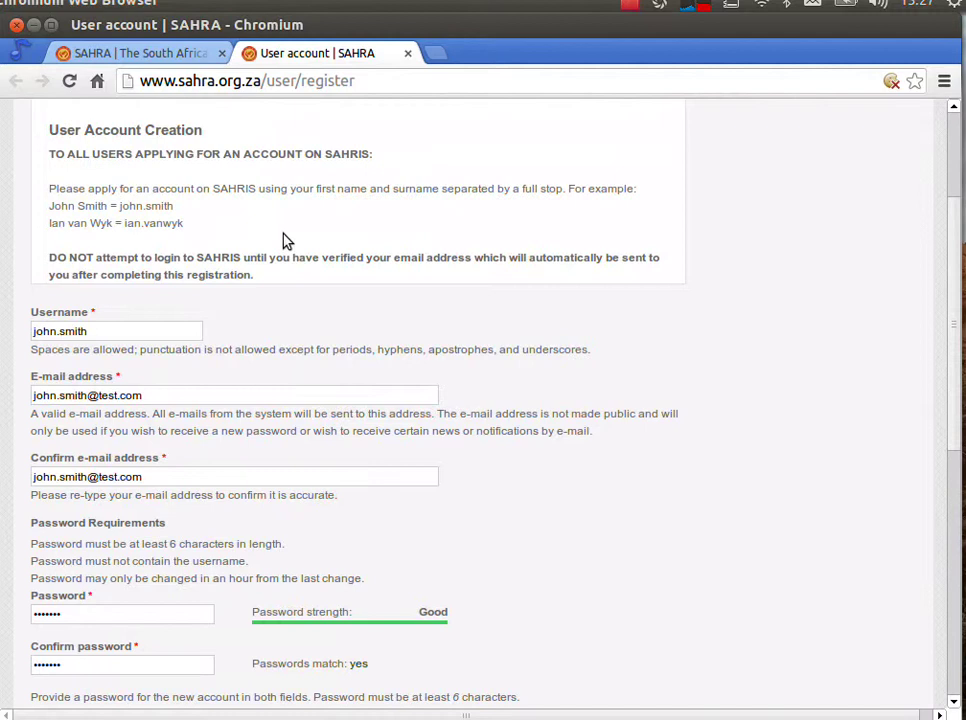
scroll(285, 242, "up", 4)
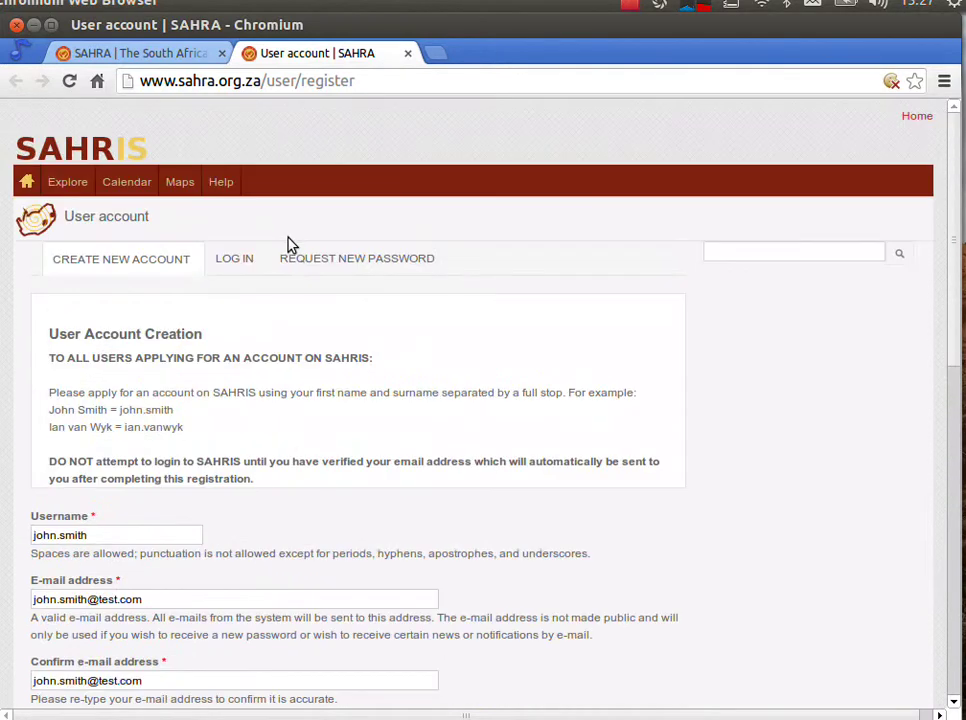
Step: On the SAHRA home page tab, fill in the demo account's username and password
left_click(155, 60)
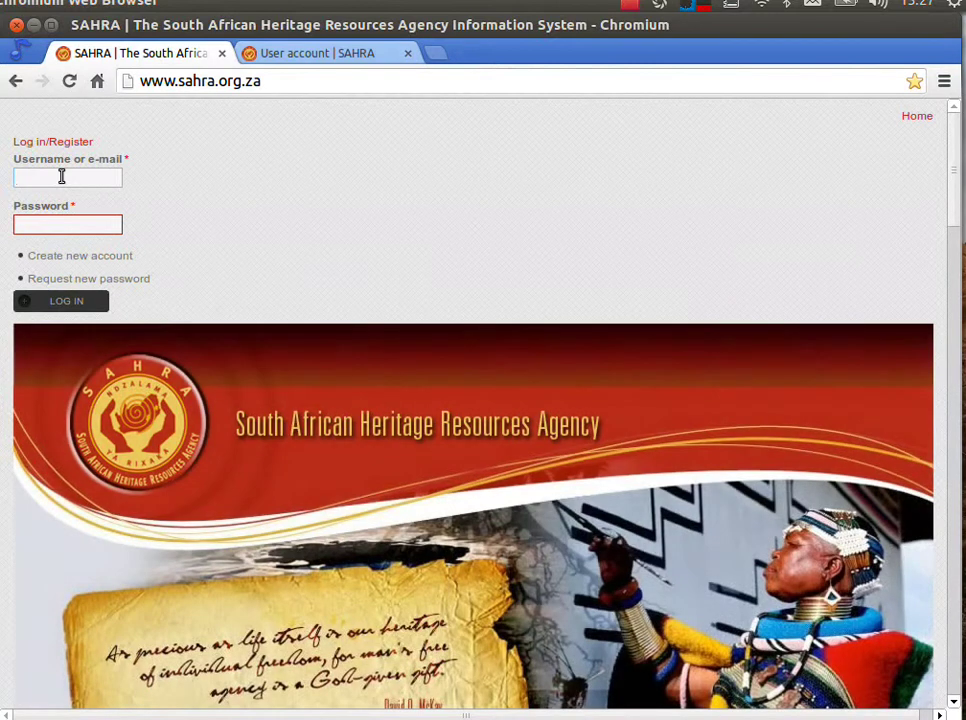
type("applicant")
key("Tab")
type("•••••••••")
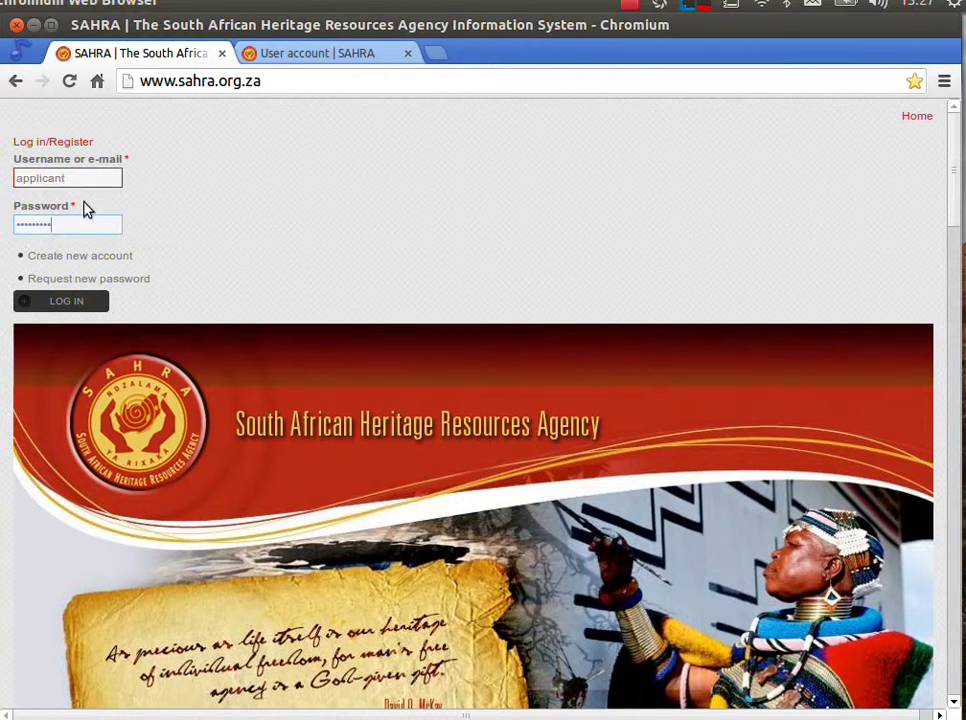
left_click(47, 182)
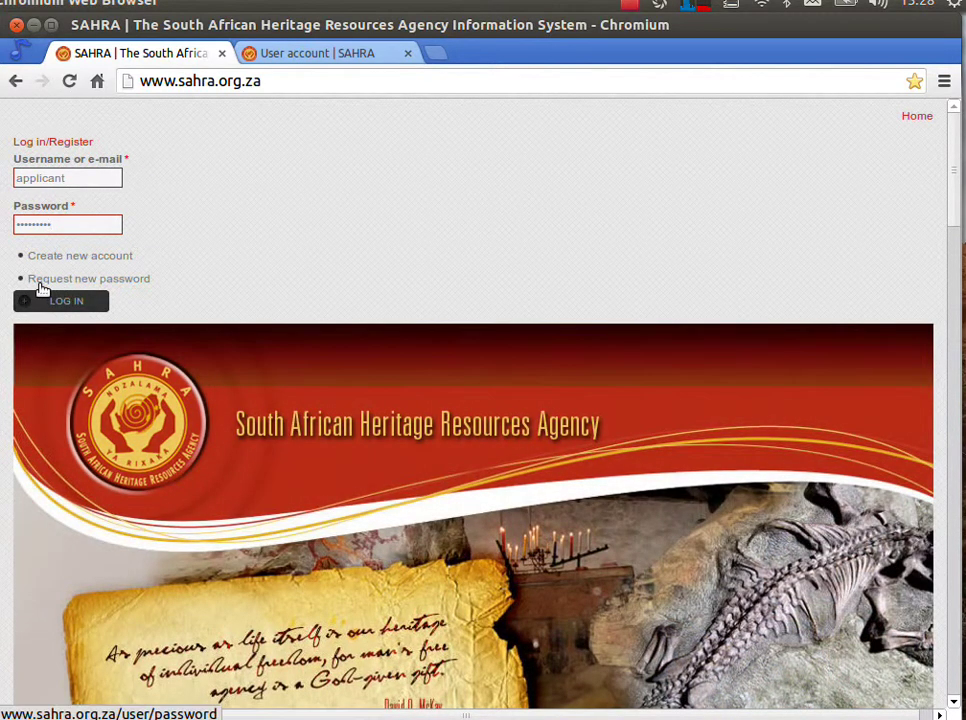
Step: Open the Request new password page in a new tab and view it
right_click(101, 284)
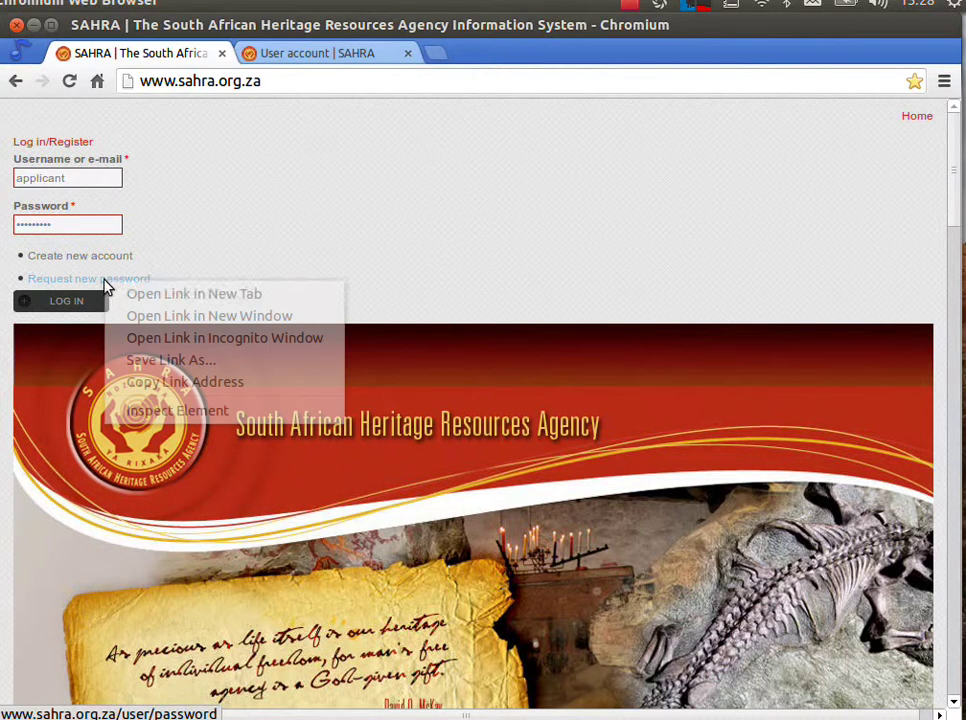
left_click(157, 294)
left_click(468, 54)
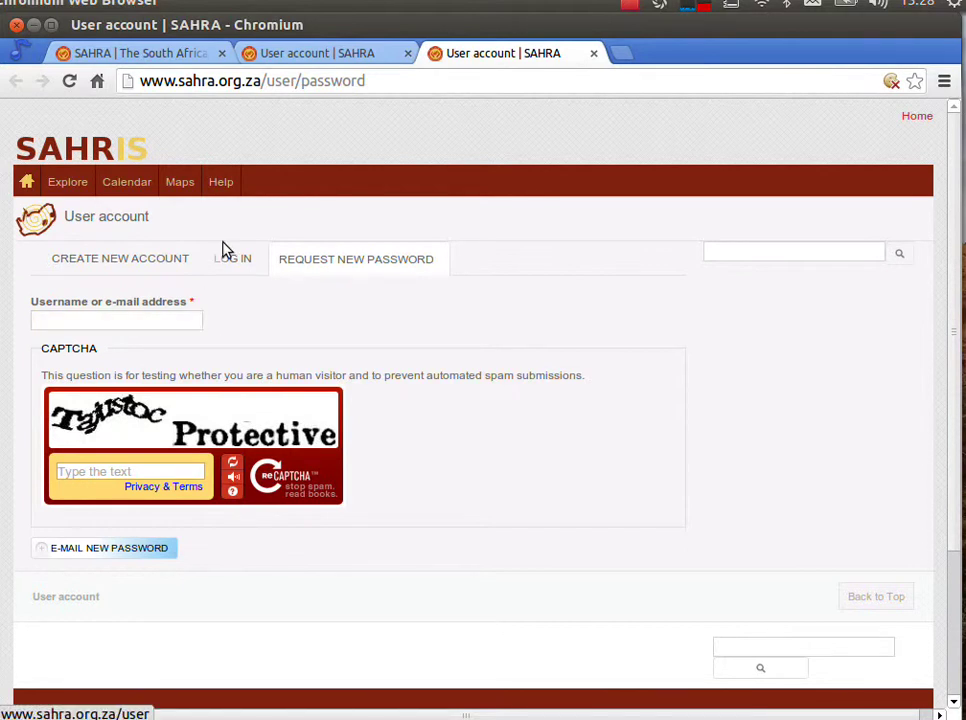
Step: Close both User account tabs, log in with the demo account, and go to the SAHRIS section
left_click(407, 53)
left_click(407, 53)
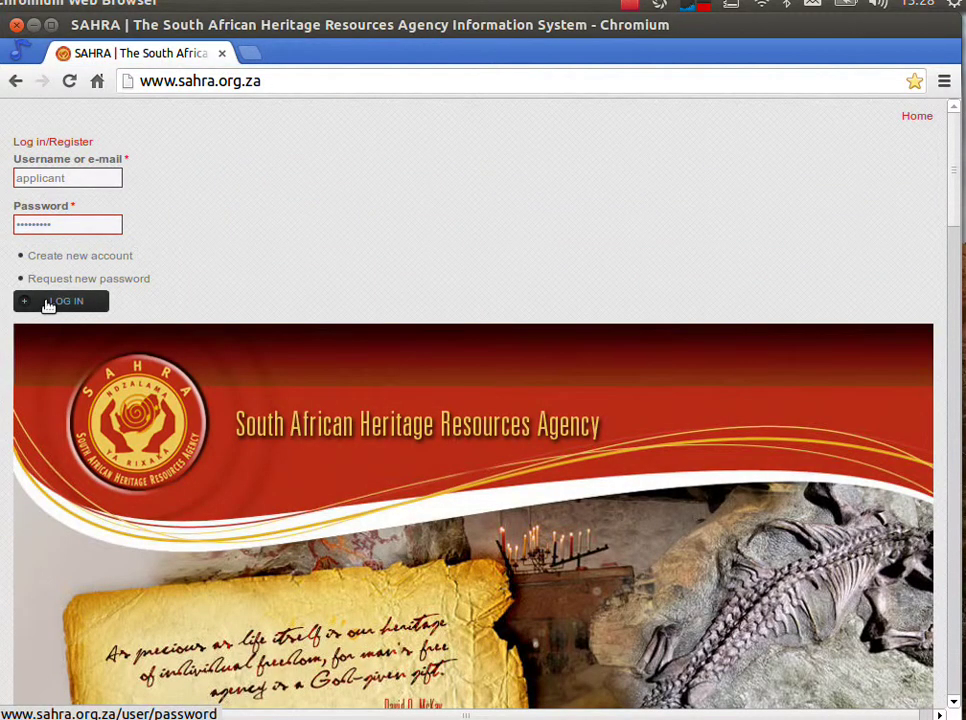
left_click(53, 303)
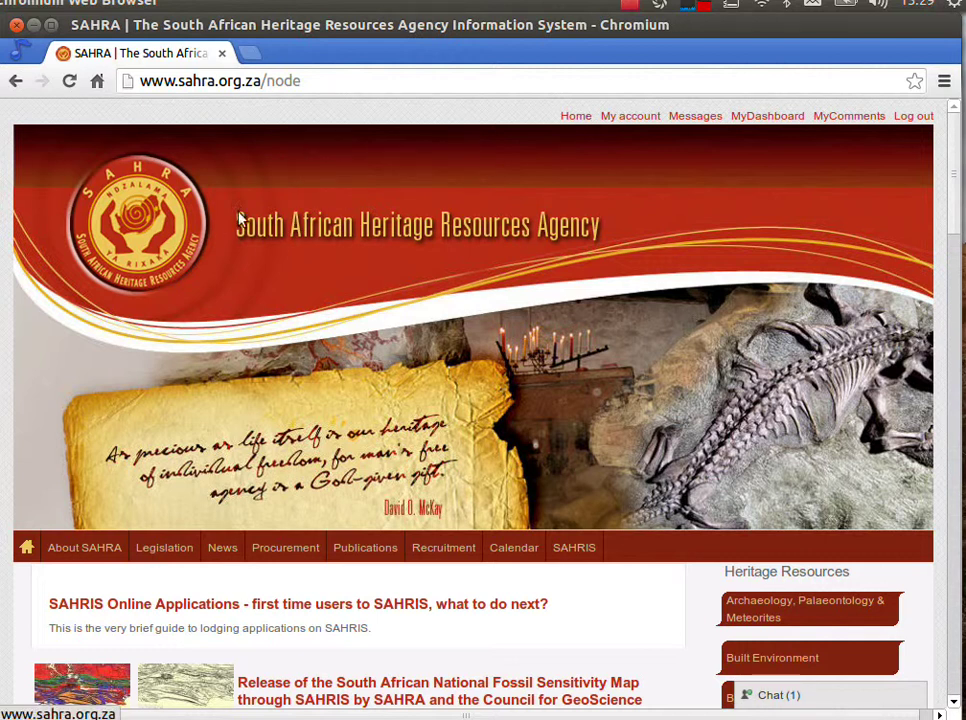
left_click(587, 557)
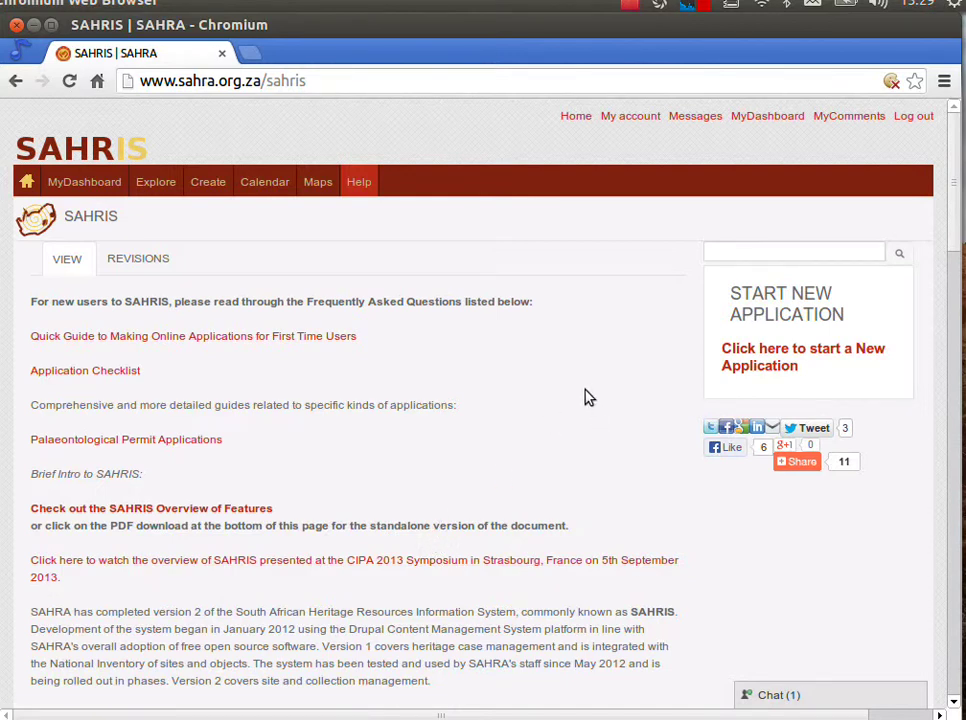
Step: Scroll through the SAHRIS tutorial videos table and attached PDF guides, then back to the top
scroll(567, 399, "down", 15)
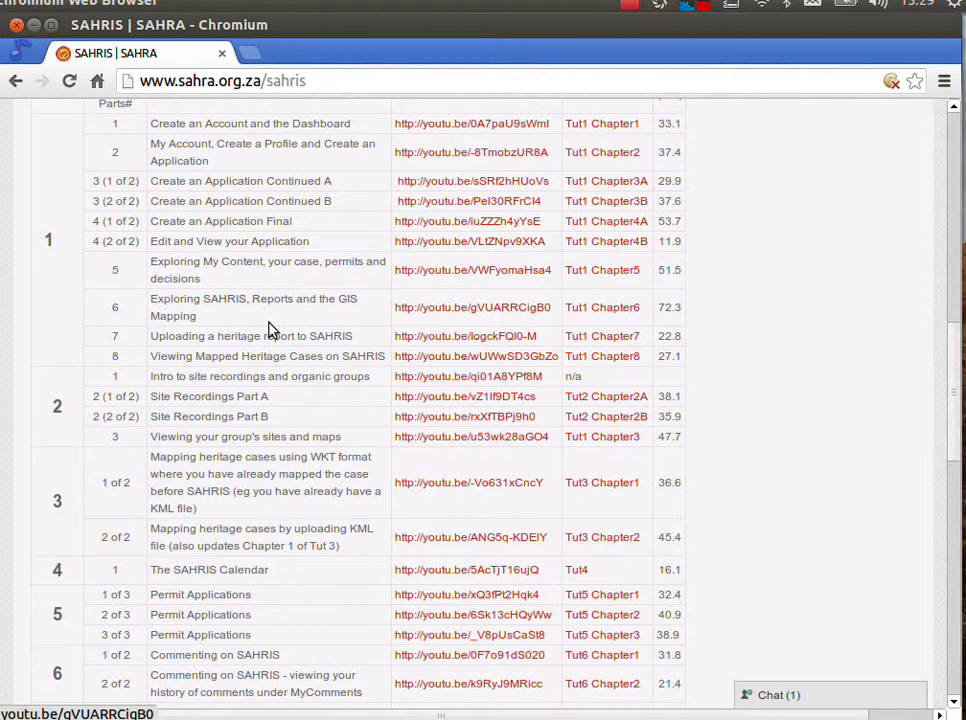
scroll(270, 328, "down", 10)
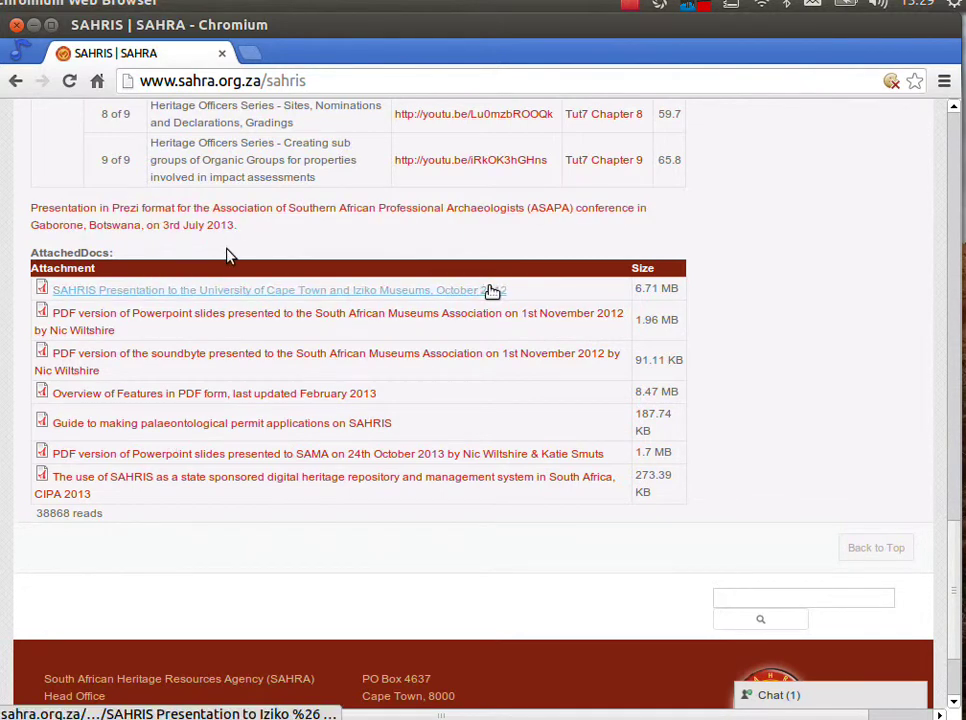
scroll(480, 305, "up", 5)
scroll(317, 252, "up", 20)
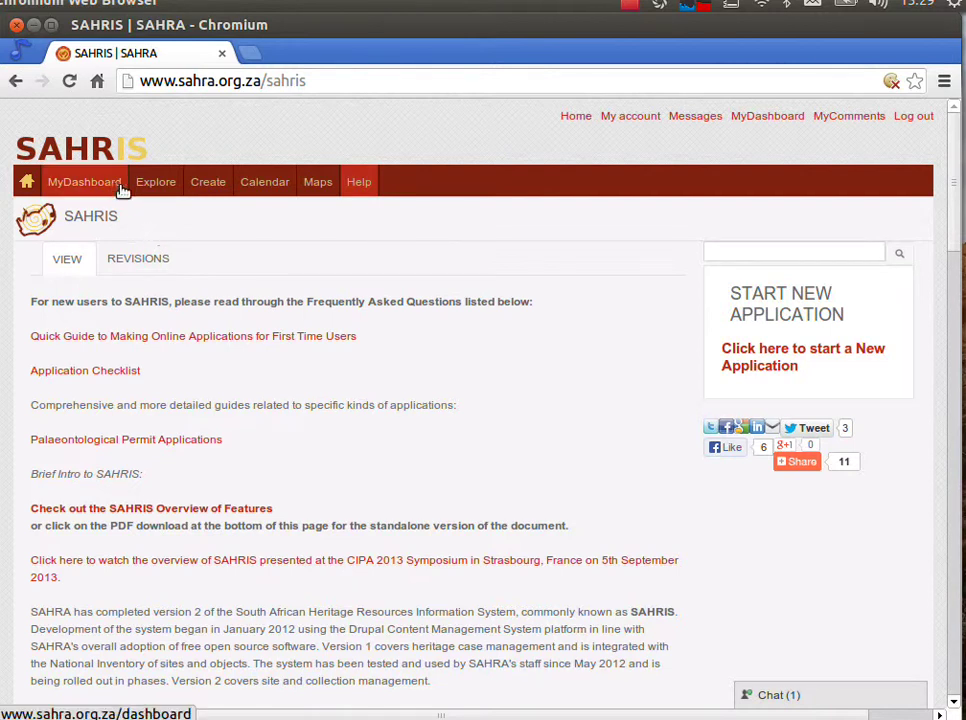
mouse_move(155, 190)
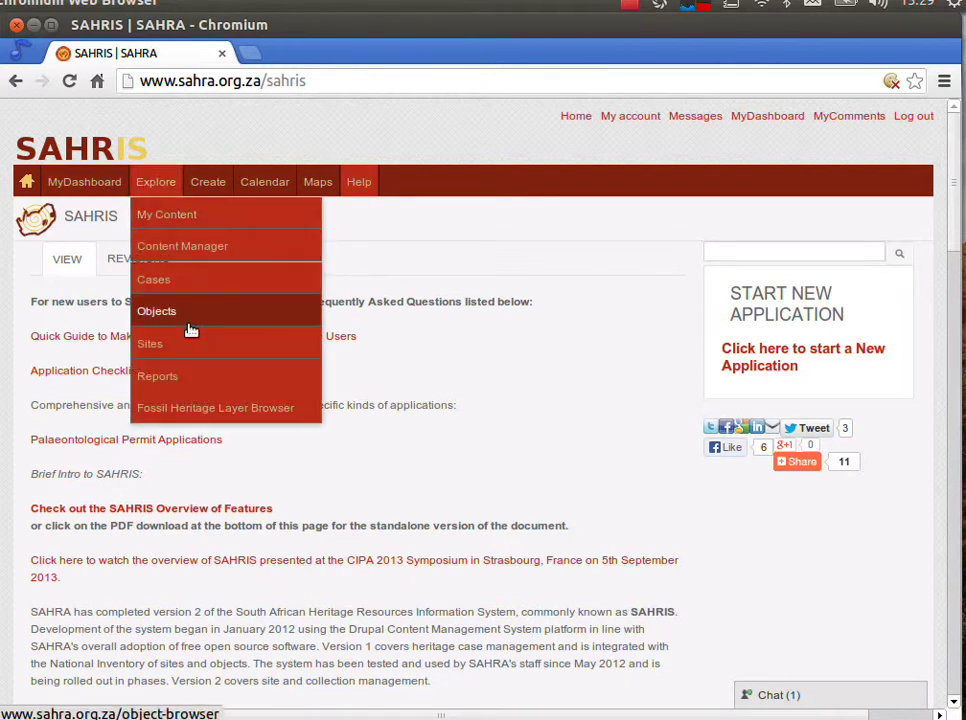
mouse_move(187, 216)
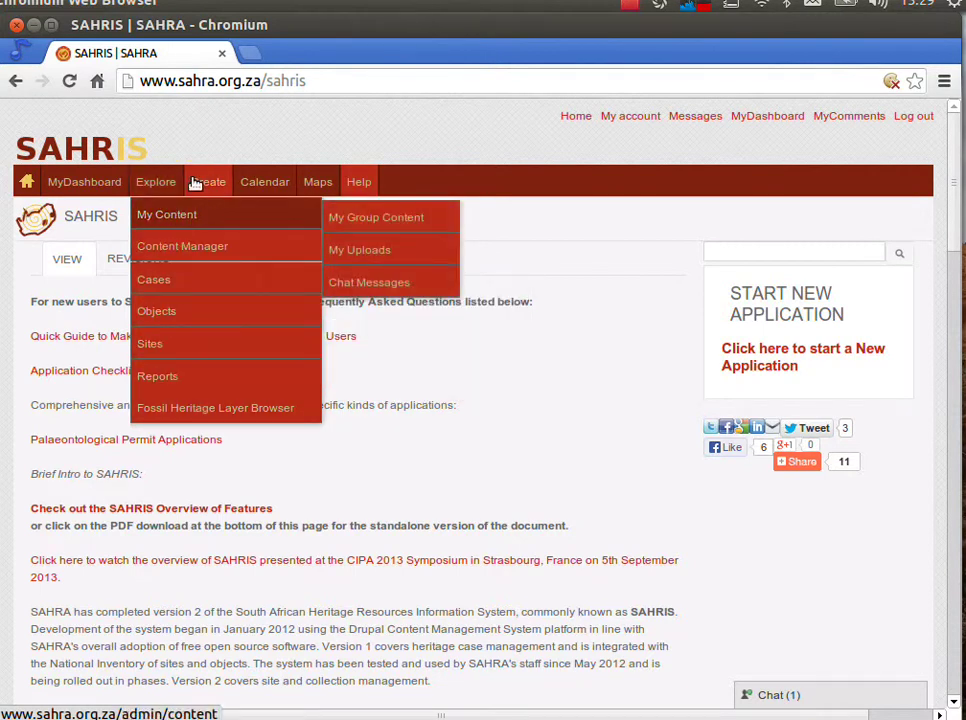
mouse_move(200, 180)
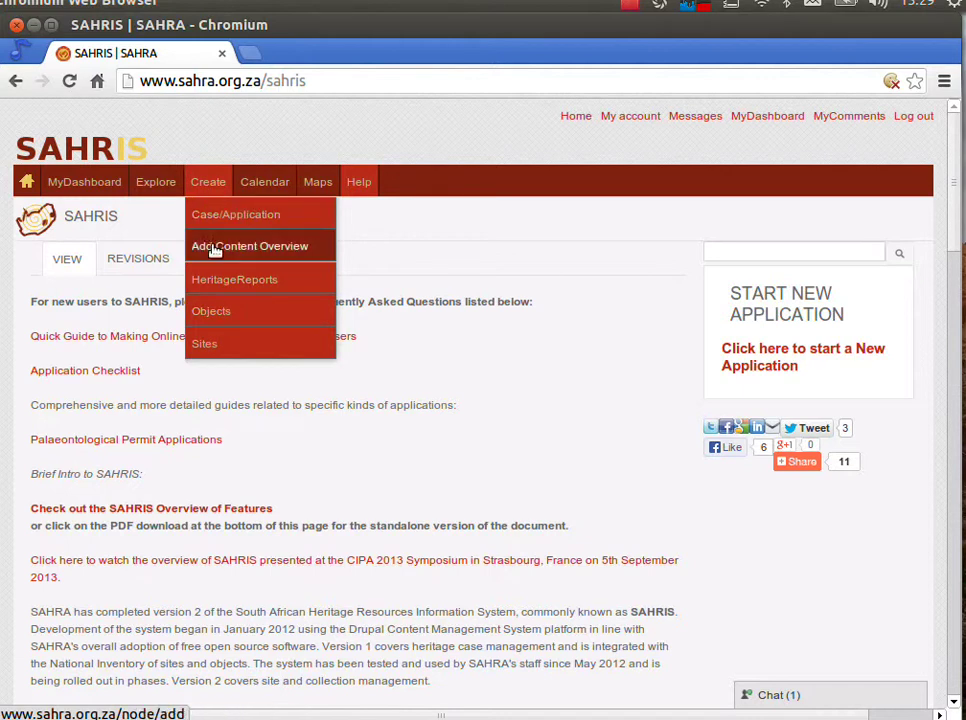
mouse_move(222, 255)
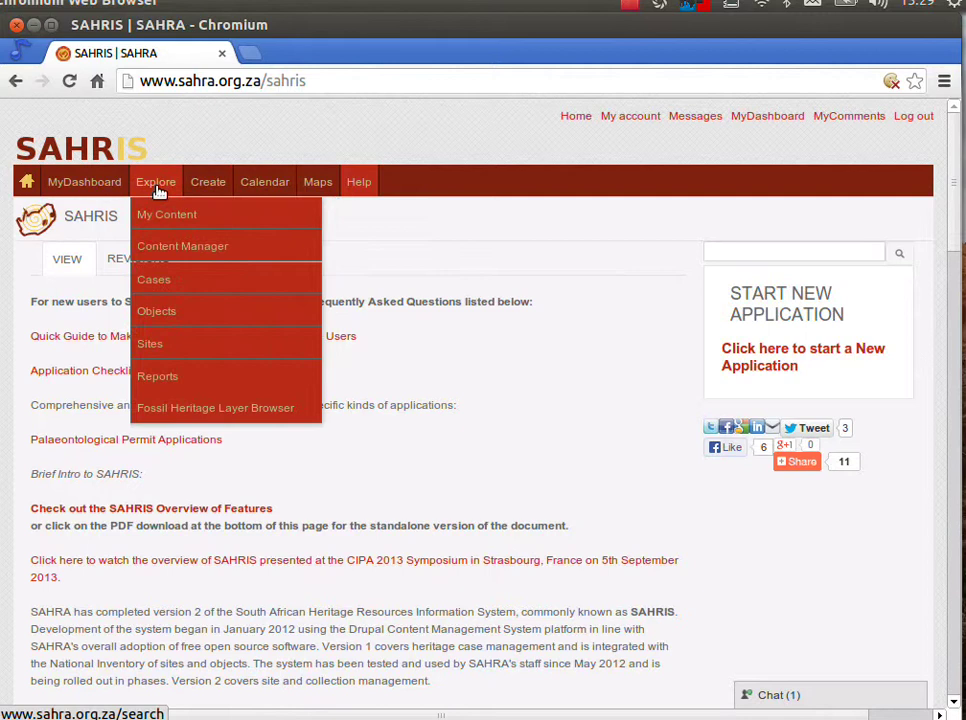
mouse_move(179, 310)
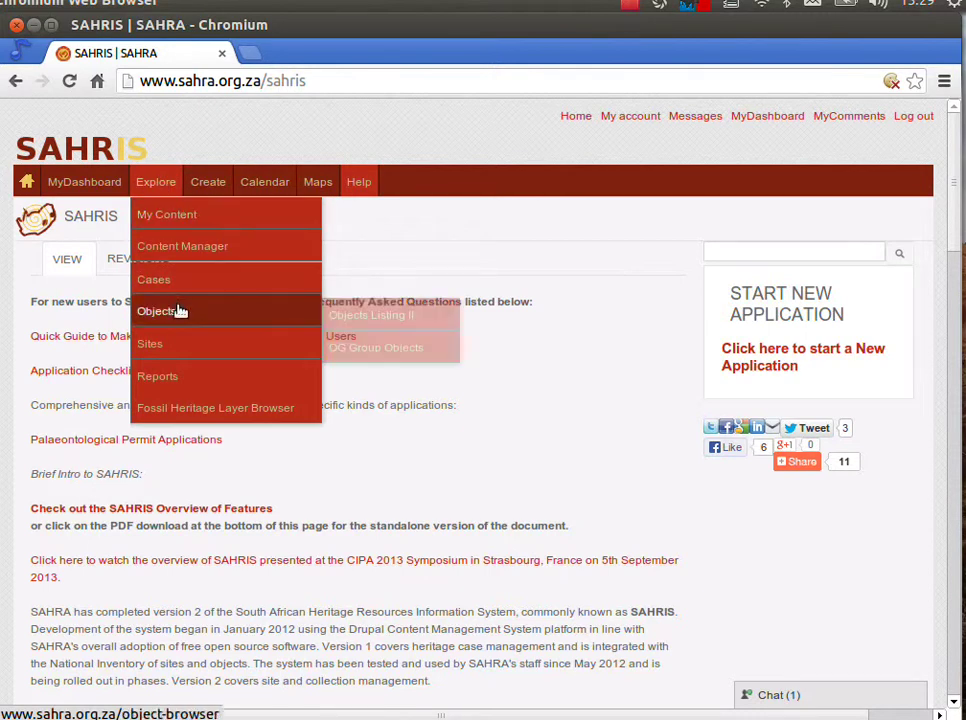